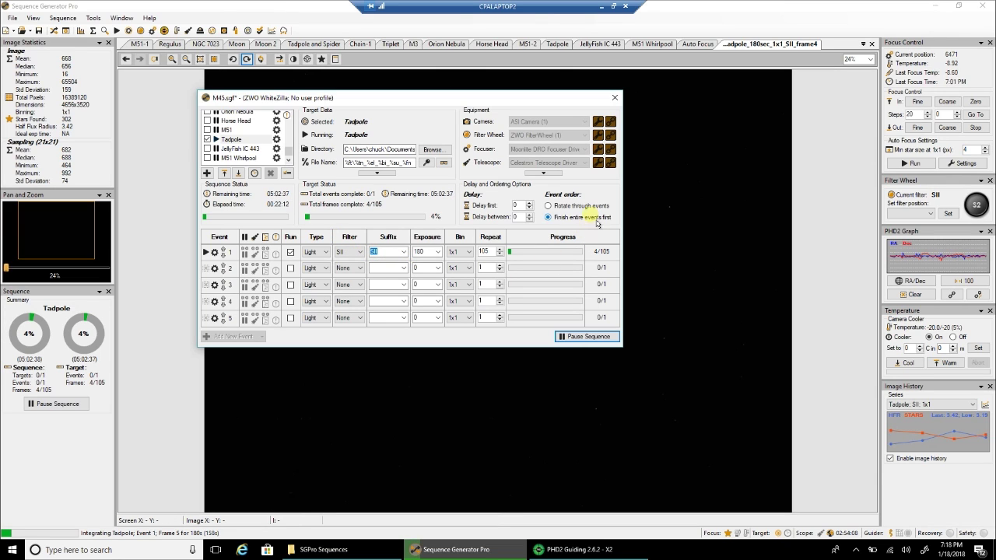
Check the guiding in PHD2 Guiding and apply a medium auto stretch to the SII frame in Sequence Generator Pro.
{"action": "key", "text": "alt+Tab"}
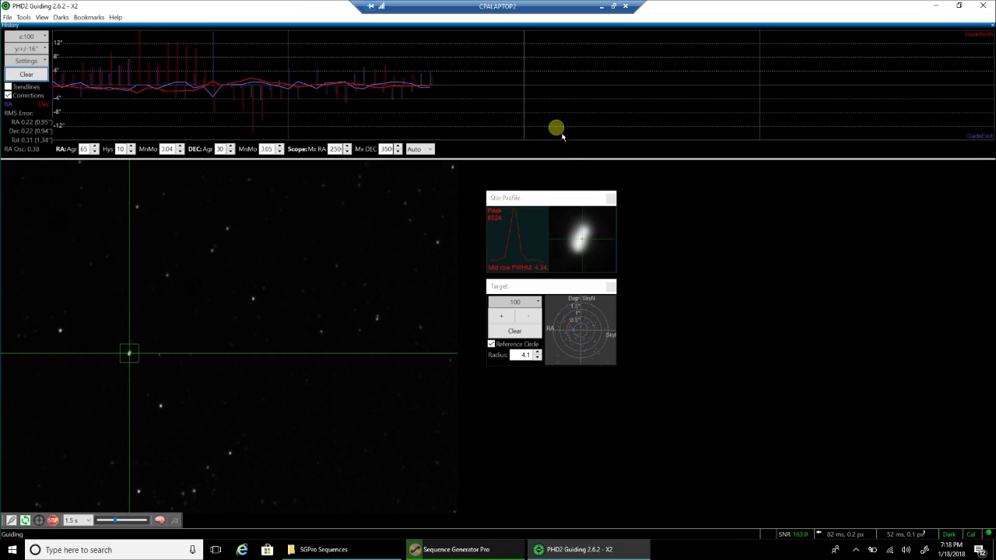
{"action": "left_click", "coordinate": [450, 549]}
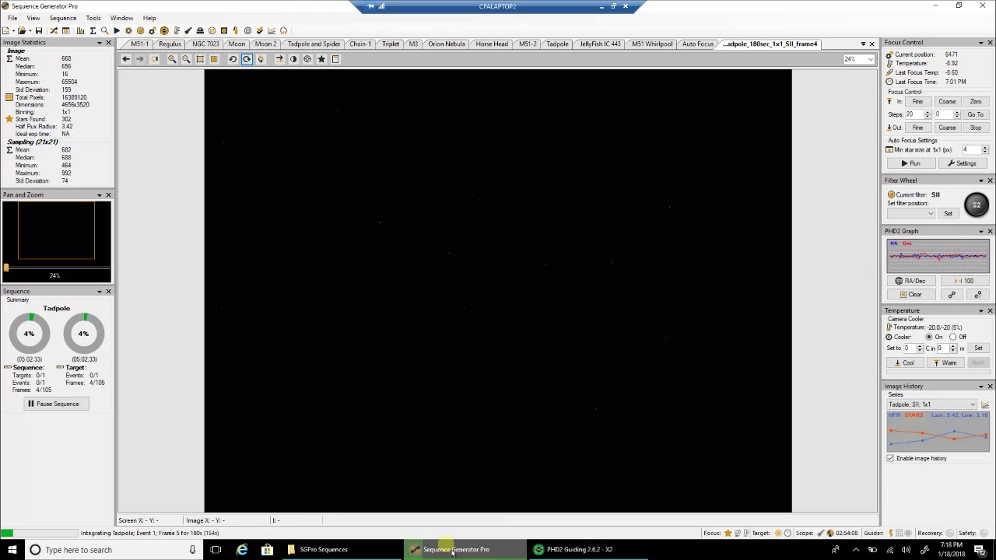
{"action": "right_click", "coordinate": [463, 325]}
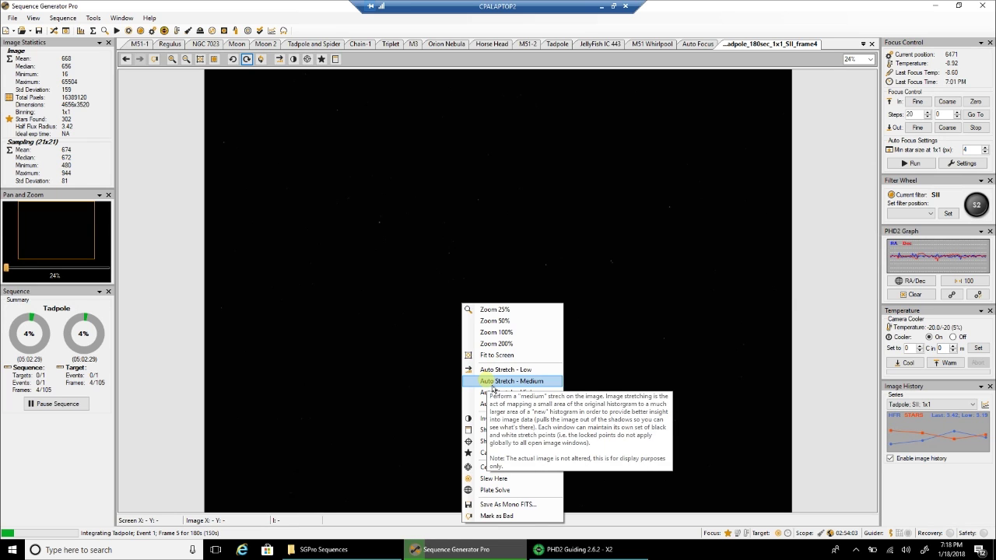
{"action": "left_click", "coordinate": [492, 384]}
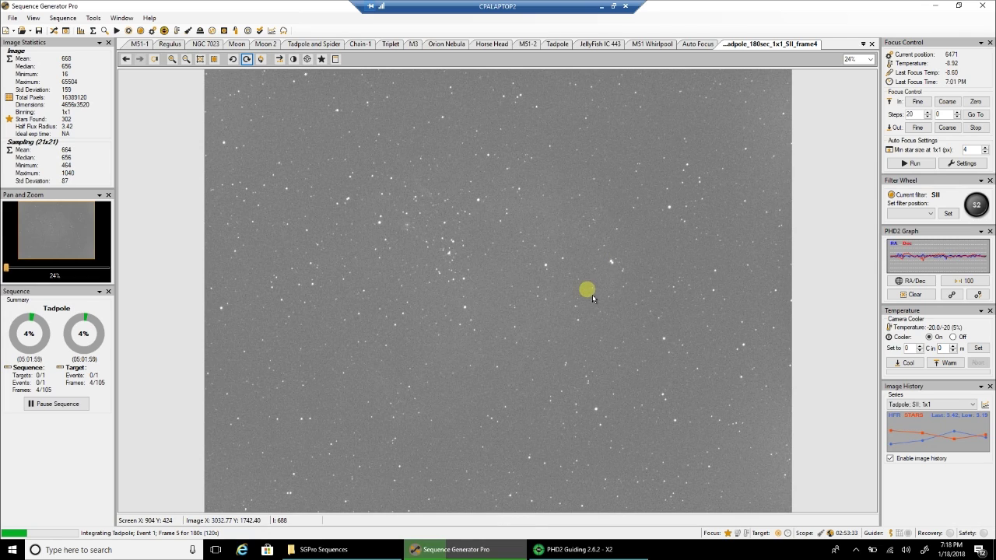
{"action": "left_click", "coordinate": [557, 555]}
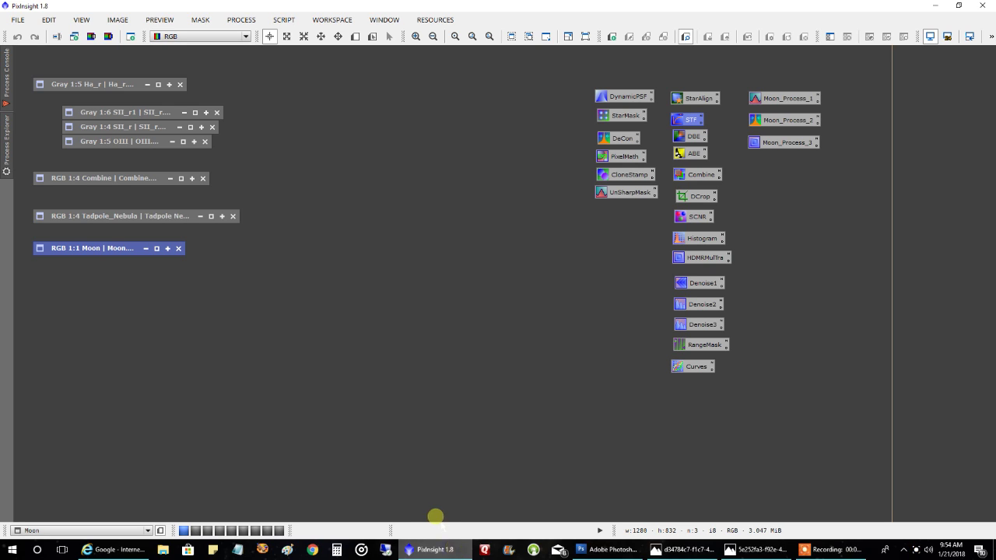
In PixInsight, expand the Moon image for viewing, reposition its window slightly, and collapse it.
{"action": "double_click", "coordinate": [110, 250]}
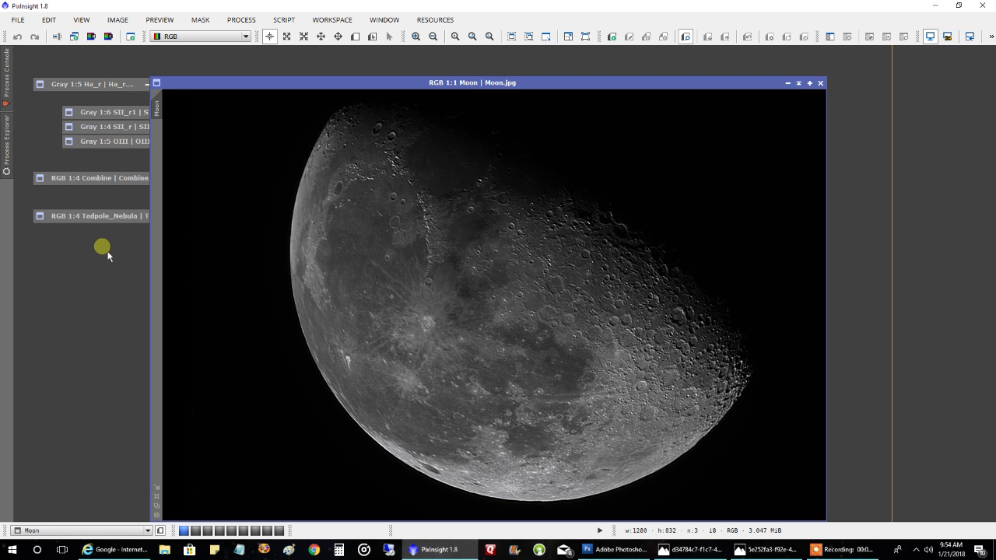
{"action": "left_click_drag", "start_coordinate": [284, 84], "coordinate": [253, 72]}
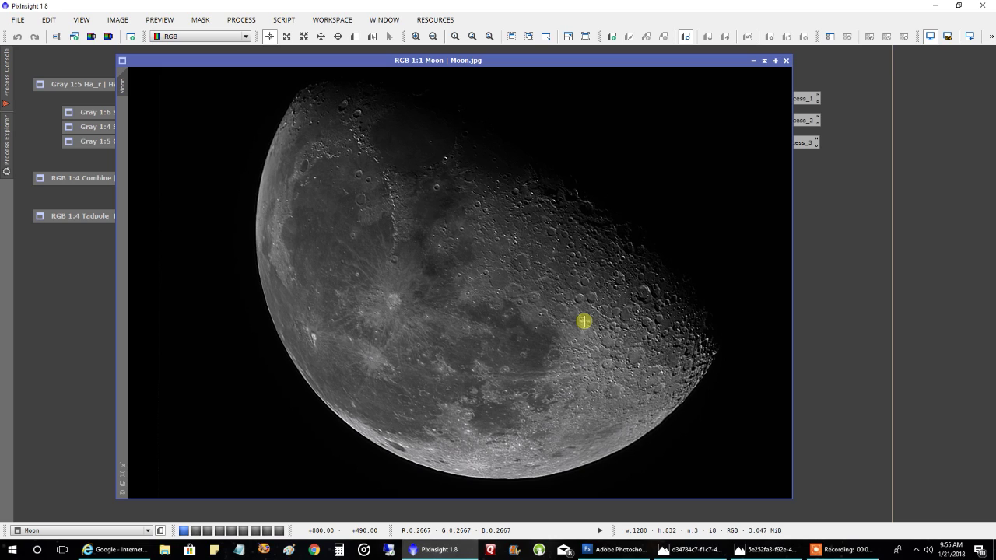
{"action": "left_click", "coordinate": [775, 62]}
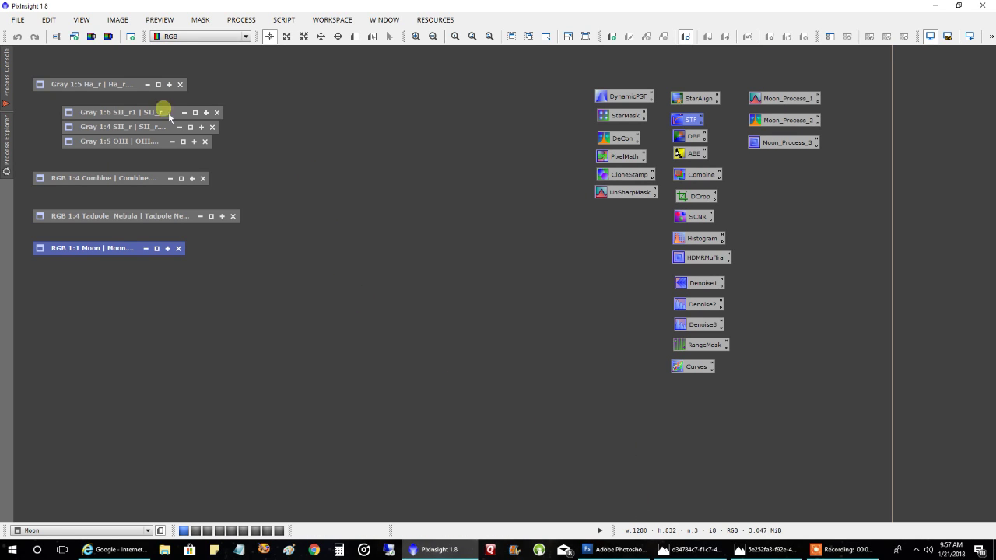
Expand the Ha_r image and place its window over the process icons, clear of the other collapsed images.
{"action": "double_click", "coordinate": [162, 89]}
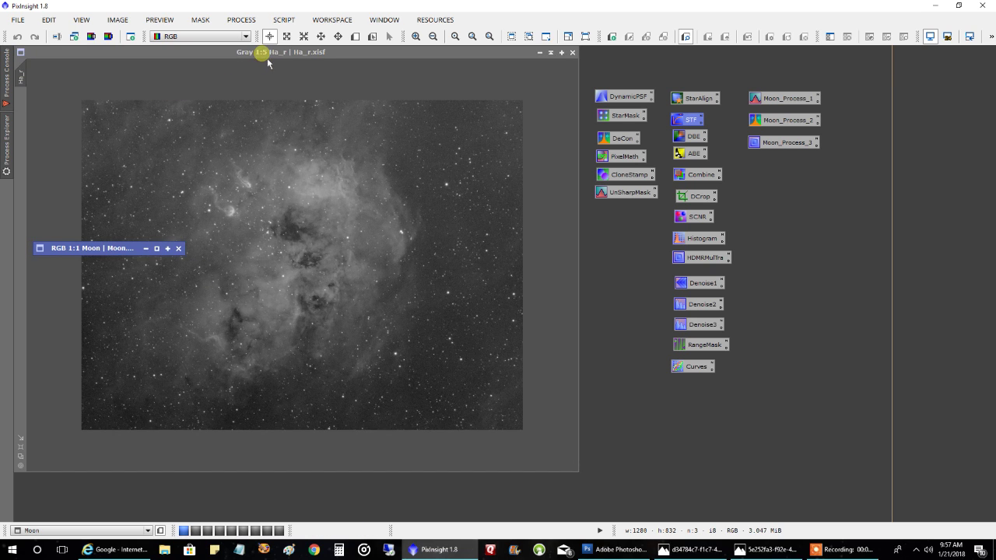
{"action": "mouse_move", "coordinate": [267, 58]}
{"action": "left_mouse_down"}
{"action": "mouse_move", "coordinate": [288, 53]}
{"action": "mouse_move", "coordinate": [280, 68]}
{"action": "left_mouse_up"}
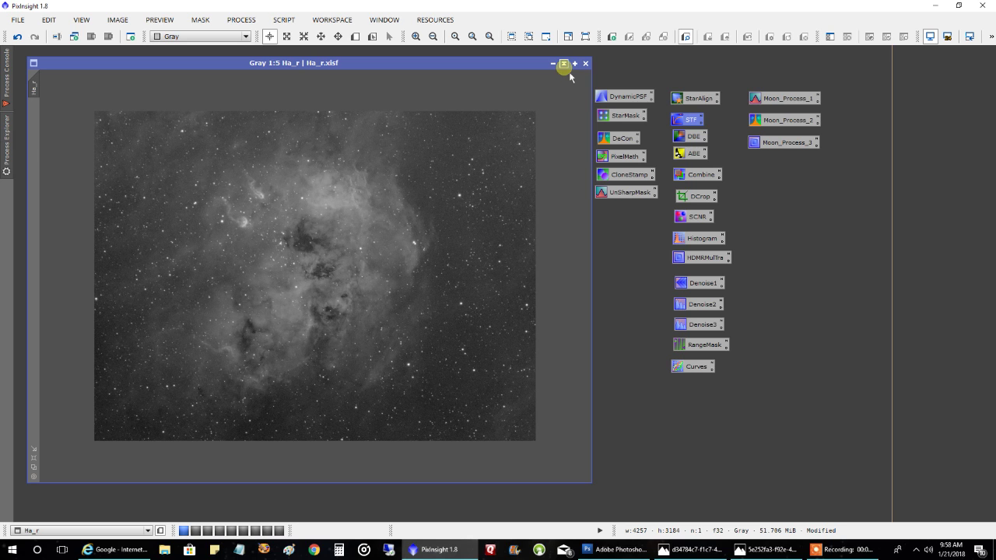
{"action": "left_click_drag", "start_coordinate": [550, 69], "coordinate": [889, 66]}
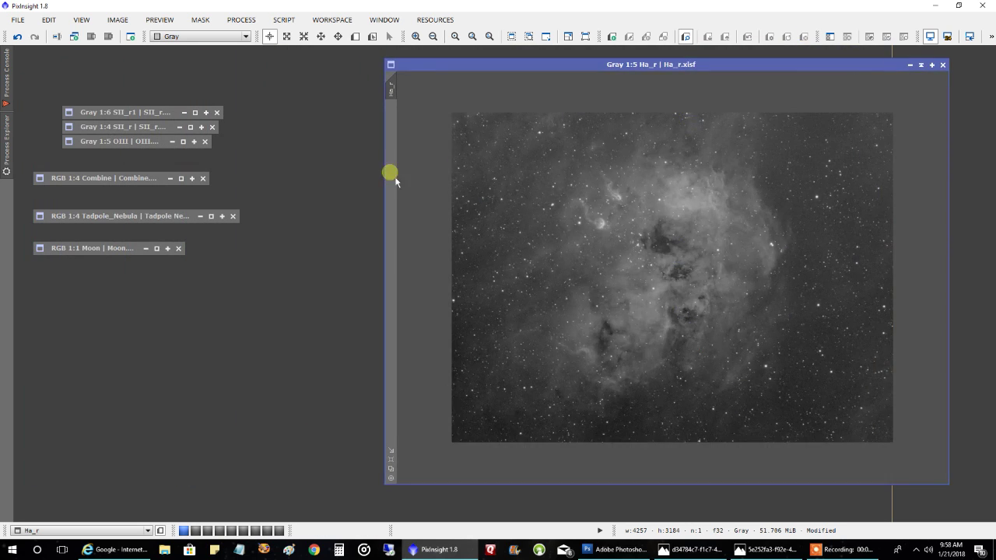
Expand the SII_r1 image, move it beside the Ha_r nebula for comparison, and collapse it.
{"action": "double_click", "coordinate": [171, 113]}
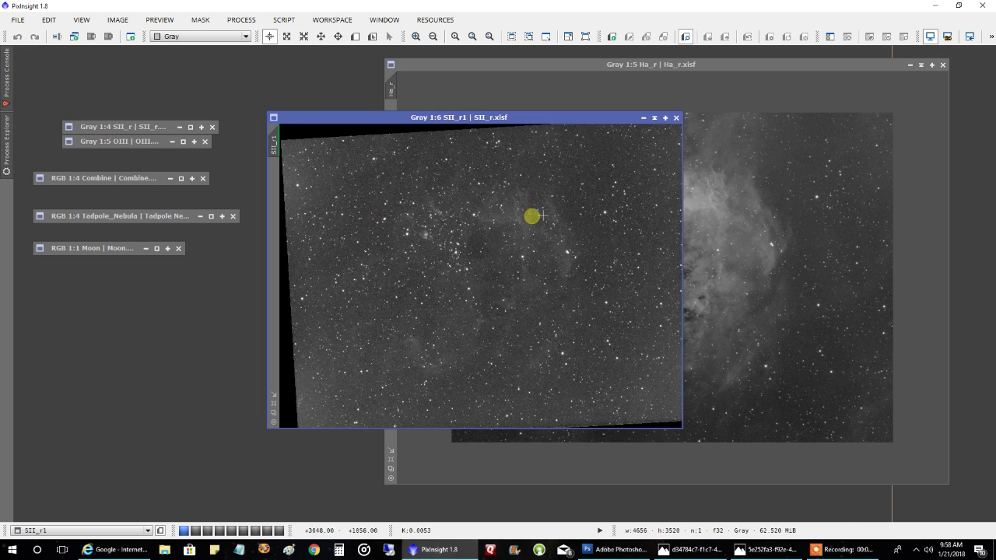
{"action": "left_click_drag", "start_coordinate": [545, 124], "coordinate": [410, 122]}
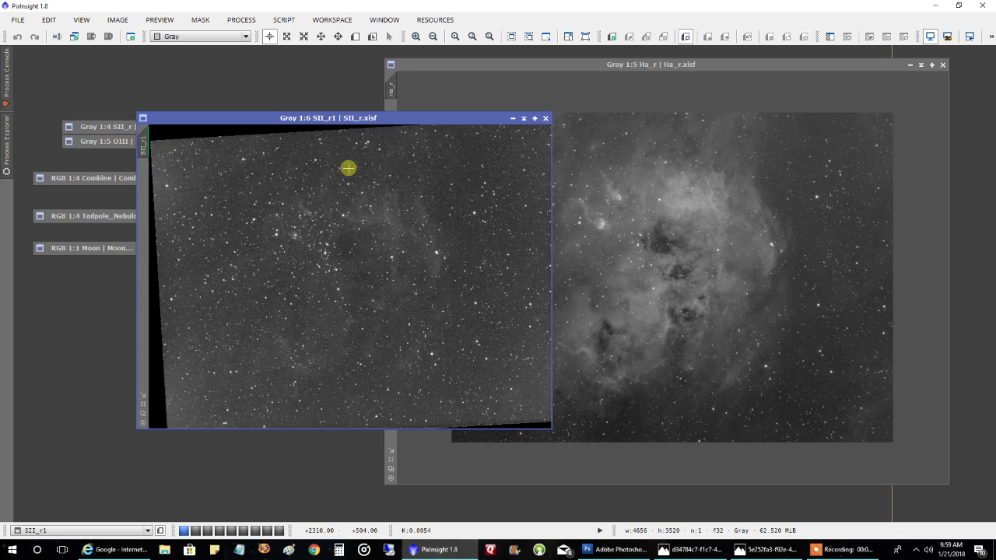
{"action": "left_click", "coordinate": [524, 118]}
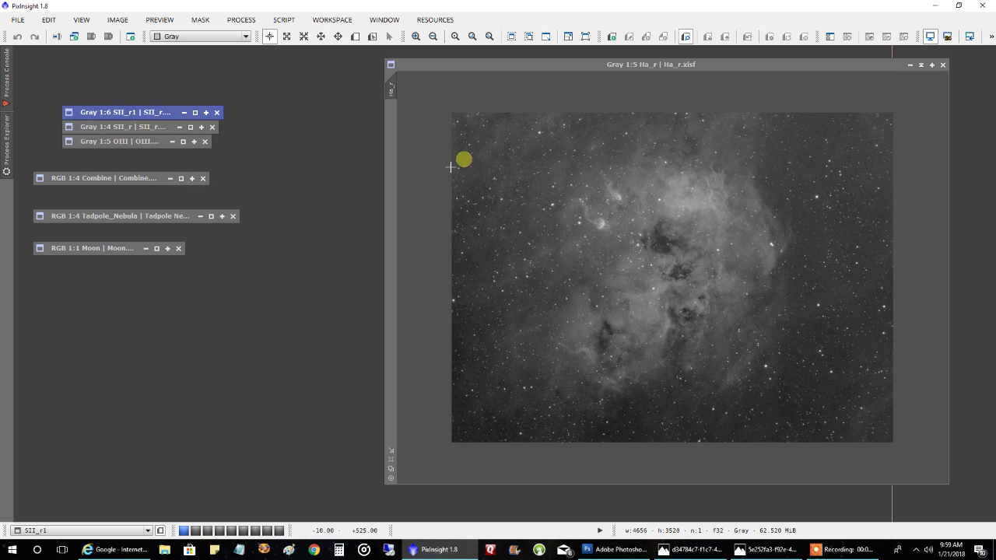
Expand the SII_r image, place it over the Ha_r window, and set its zoom to 1:5.
{"action": "left_click", "coordinate": [191, 128]}
{"action": "left_click_drag", "start_coordinate": [318, 62], "coordinate": [827, 126]}
{"action": "scroll", "coordinate": [573, 178], "scroll_direction": "down", "scroll_amount": 2}
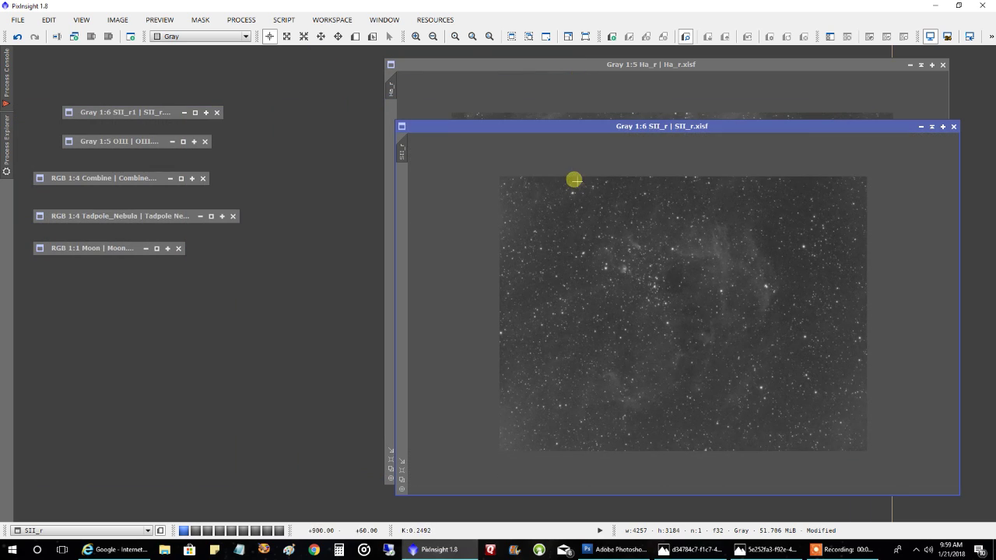
{"action": "scroll", "coordinate": [655, 195], "scroll_direction": "up", "scroll_amount": 1}
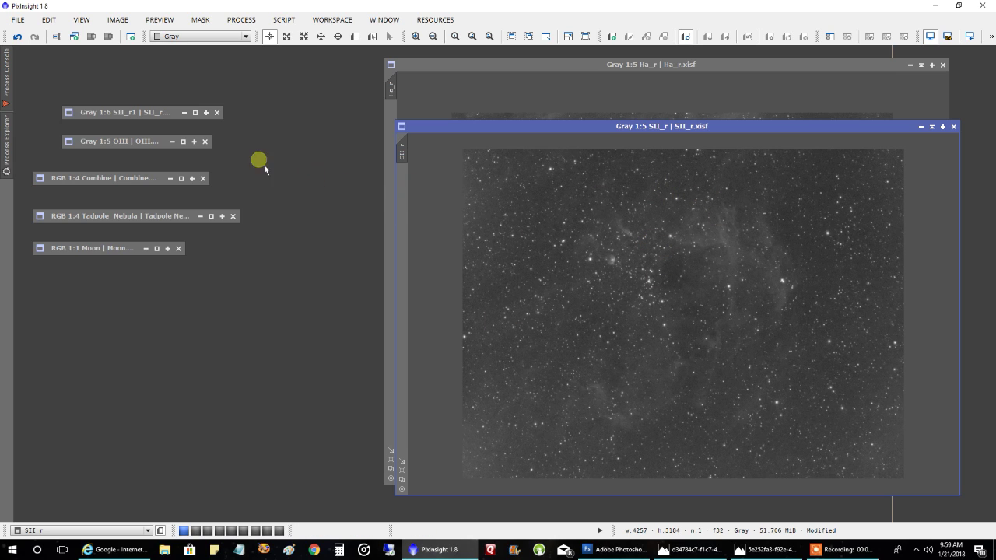
Expand the OIII image, fit the Ha_r window to its image, and place OIII beside Ha_r for comparison.
{"action": "left_click", "coordinate": [183, 140]}
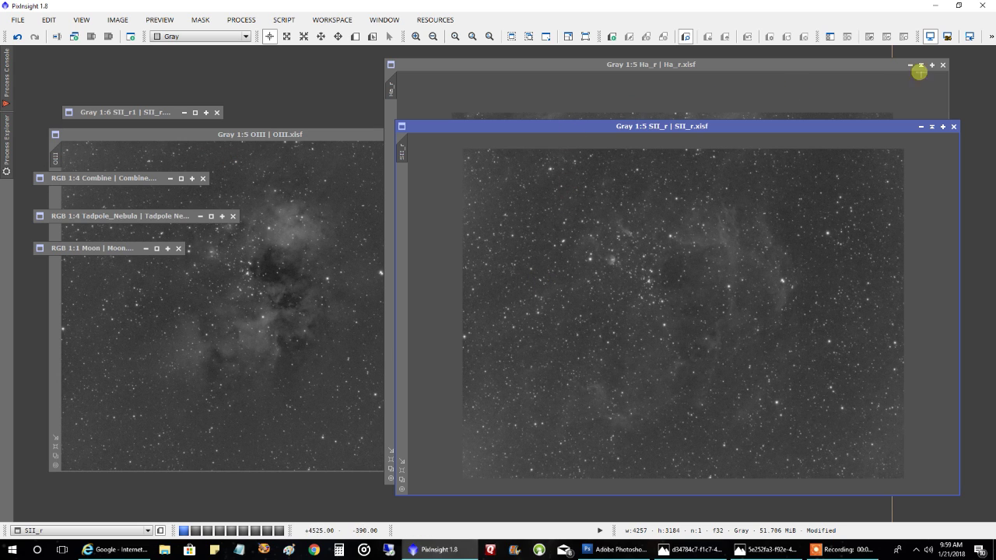
{"action": "left_click", "coordinate": [389, 469]}
{"action": "left_click", "coordinate": [282, 331]}
{"action": "left_click_drag", "start_coordinate": [365, 138], "coordinate": [350, 88]}
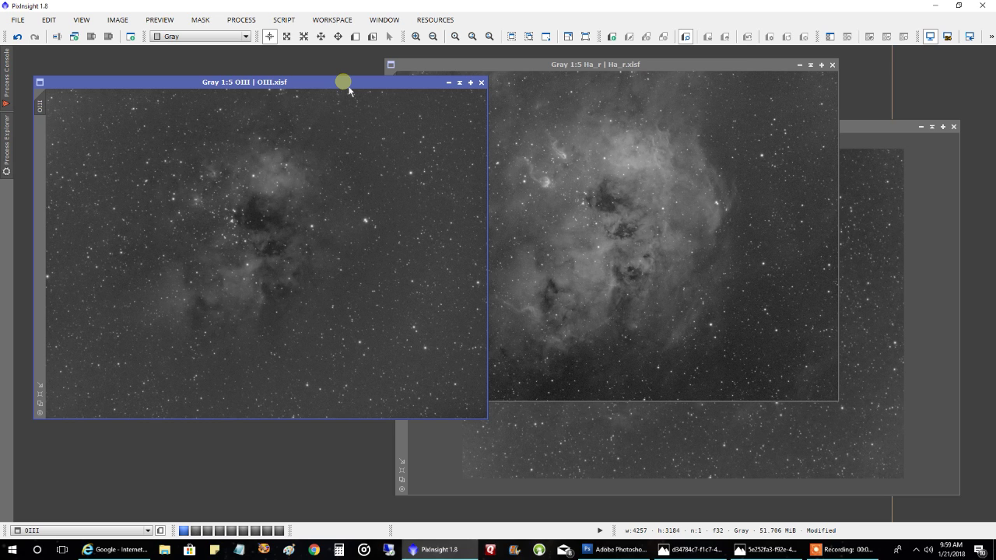
Bring the SII_r image forward for viewing, and collapse the SII_r, OIII and Ha_r windows.
{"action": "left_click", "coordinate": [573, 422]}
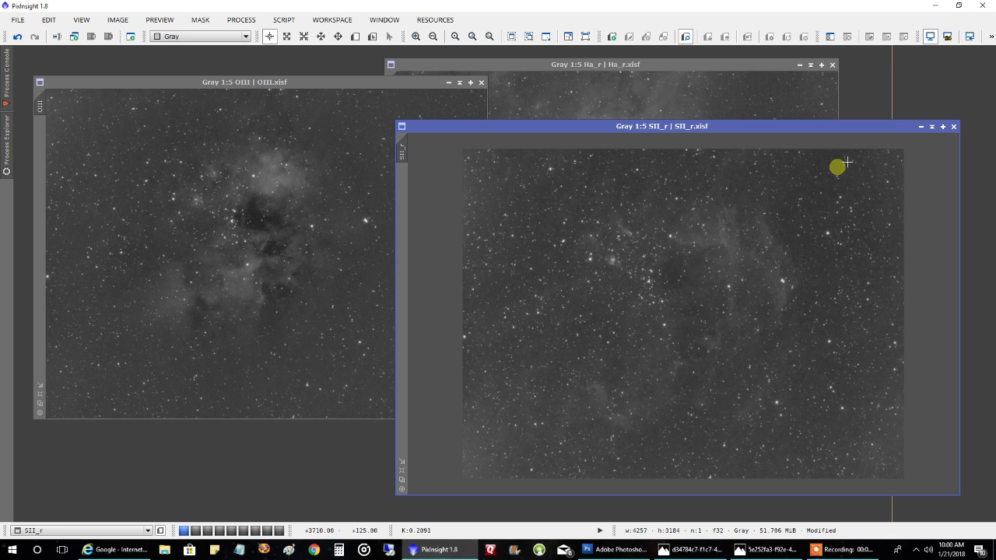
{"action": "left_click", "coordinate": [931, 127]}
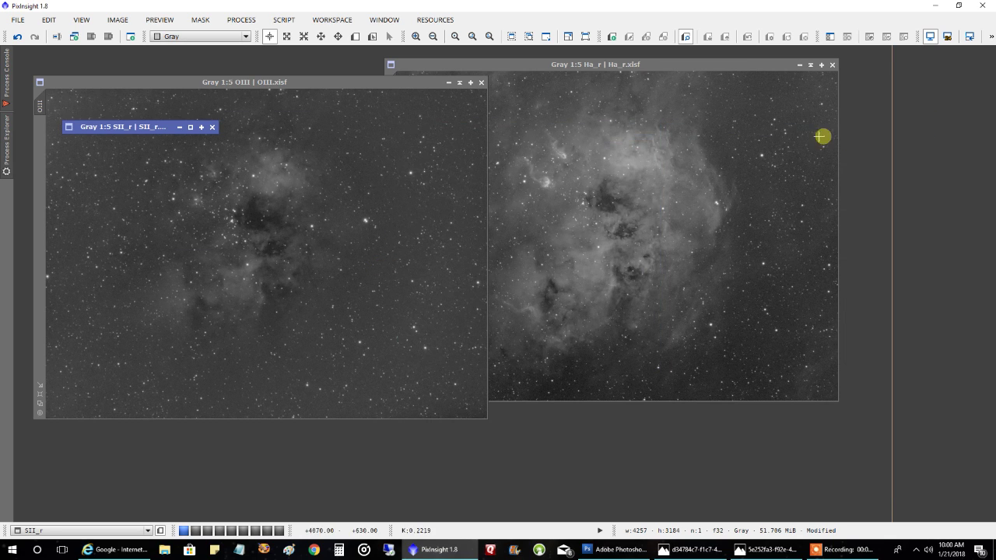
{"action": "left_click", "coordinate": [458, 82]}
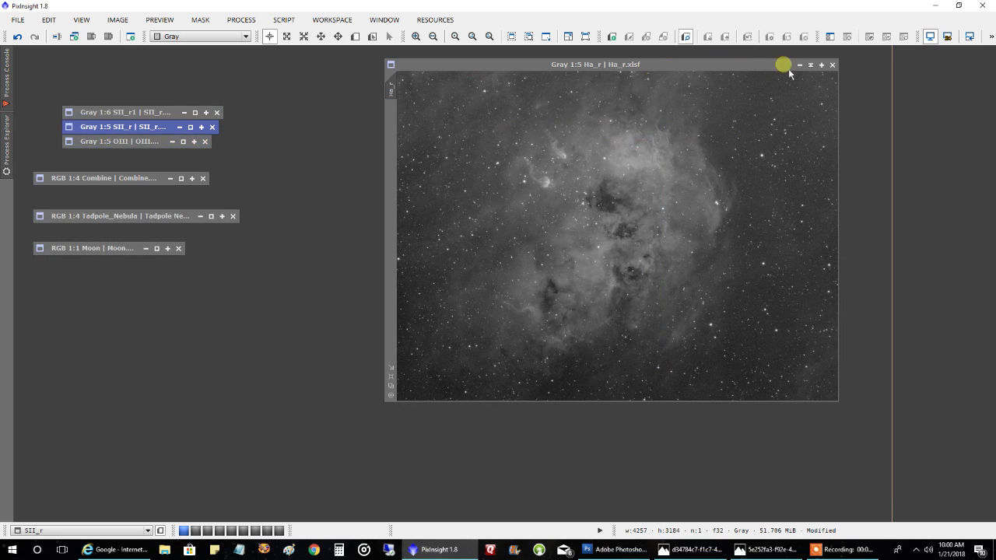
{"action": "left_click", "coordinate": [810, 65]}
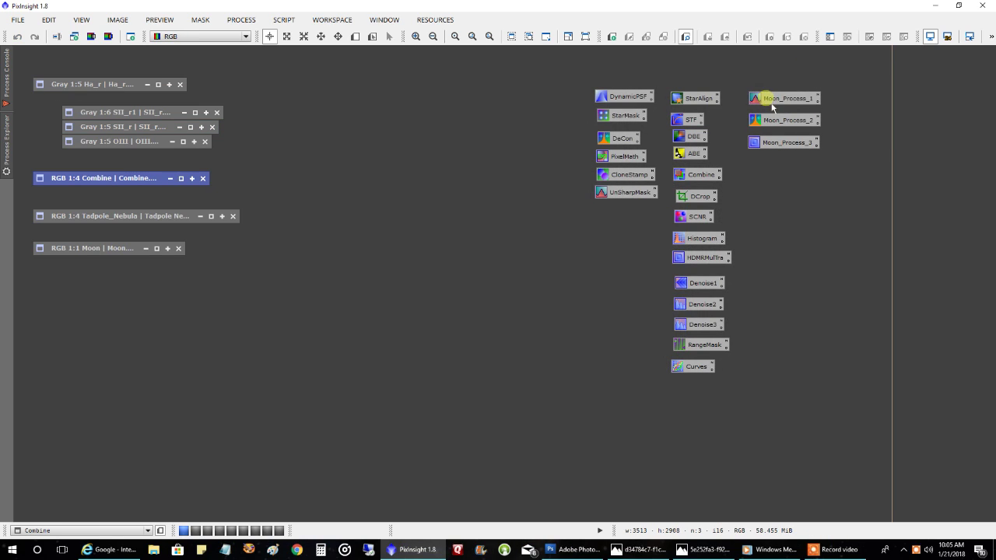
Expand the Combine and Tadpole_Nebula images and arrange their windows side by side without overlap.
{"action": "left_click", "coordinate": [181, 178]}
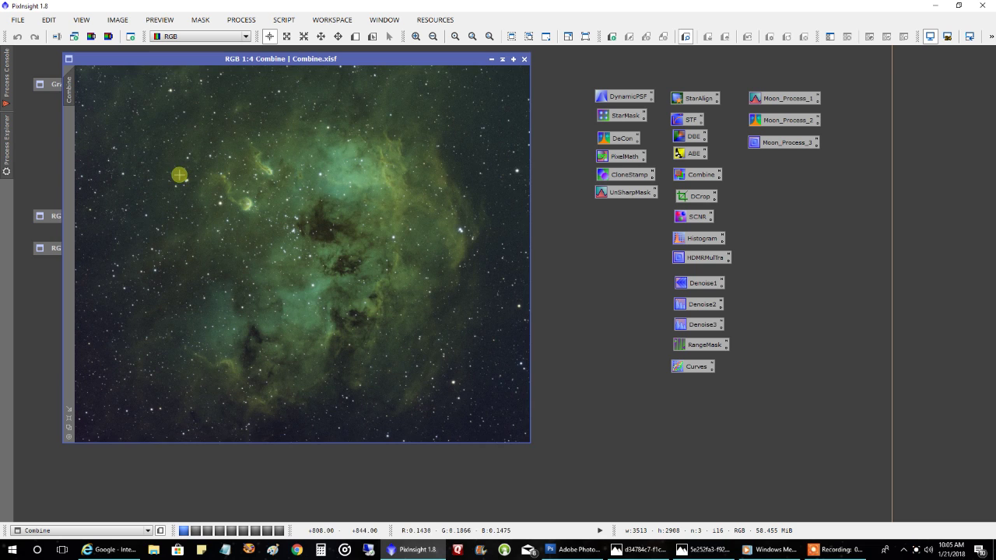
{"action": "mouse_move", "coordinate": [249, 68]}
{"action": "left_mouse_down"}
{"action": "mouse_move", "coordinate": [272, 66]}
{"action": "mouse_move", "coordinate": [249, 70]}
{"action": "mouse_move", "coordinate": [253, 60]}
{"action": "left_mouse_up"}
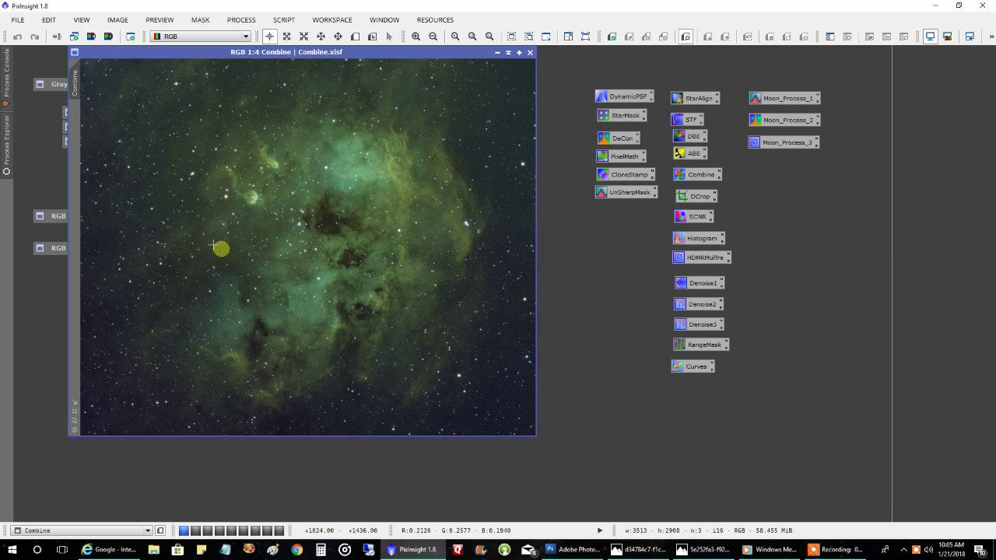
{"action": "double_click", "coordinate": [59, 218]}
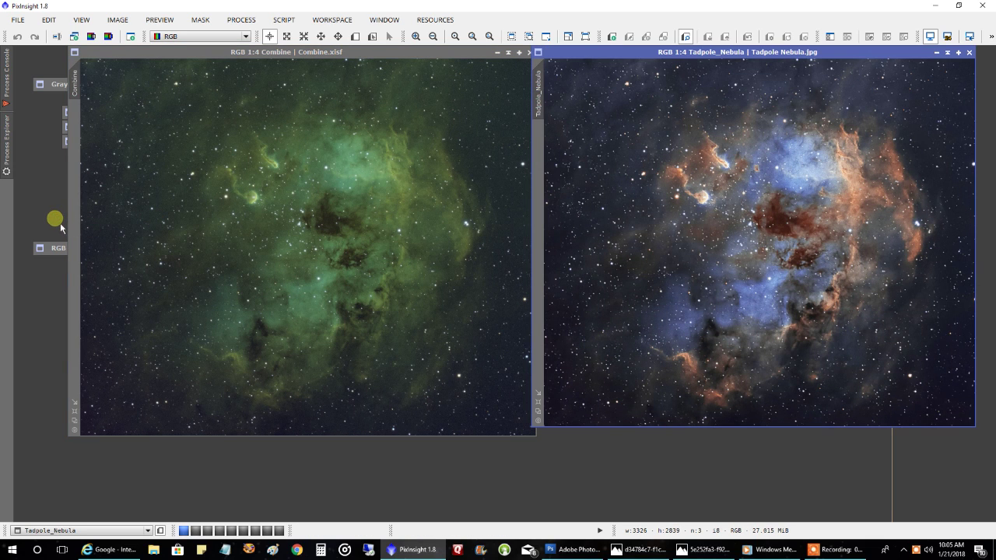
{"action": "left_click_drag", "start_coordinate": [813, 52], "coordinate": [819, 53]}
{"action": "left_click_drag", "start_coordinate": [471, 52], "coordinate": [455, 52]}
{"action": "left_click_drag", "start_coordinate": [648, 54], "coordinate": [640, 54]}
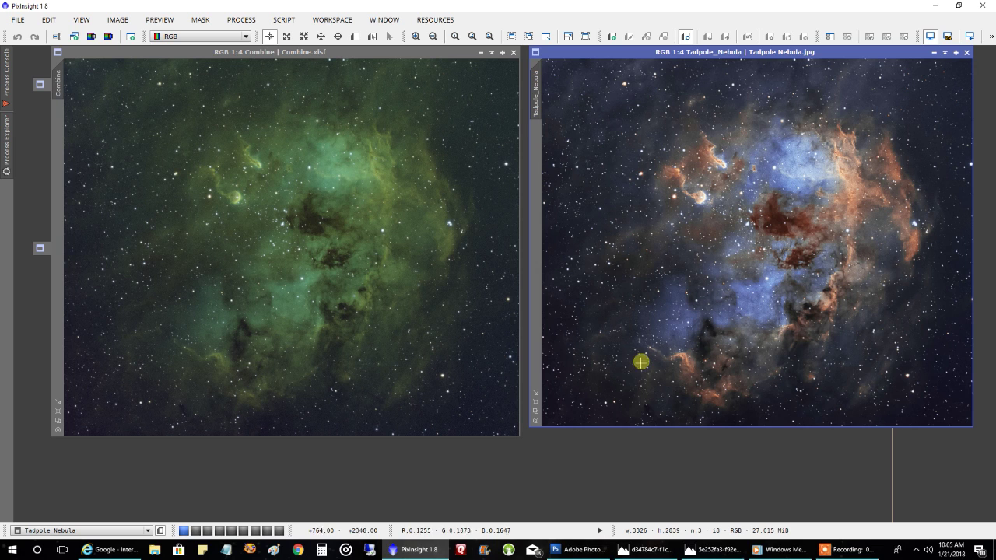
Switch to Photoshop and try a Selective Color adjustment on Combine.tif with Cyan at -91% for the Yellows.
{"action": "left_click", "coordinate": [577, 549]}
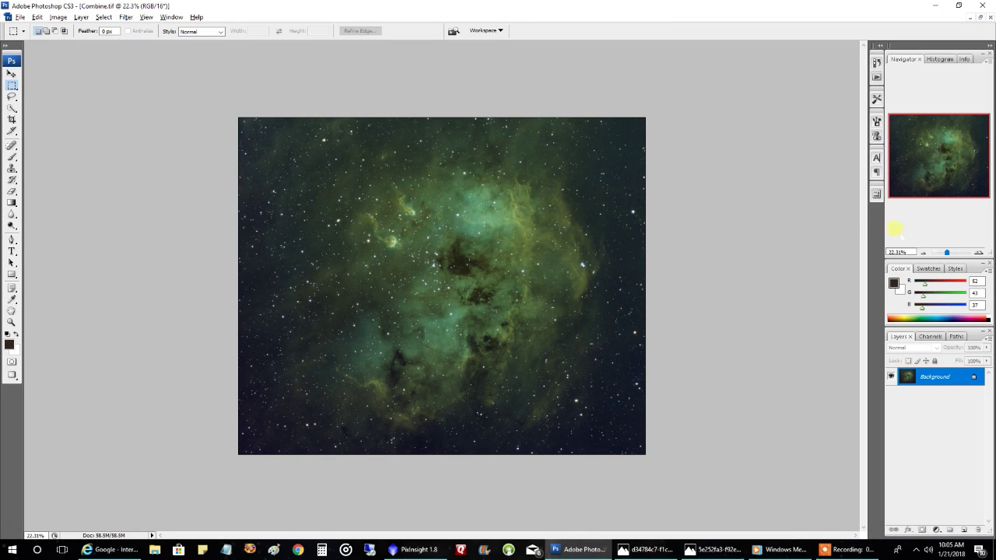
{"action": "left_click_drag", "start_coordinate": [946, 252], "coordinate": [946, 252]}
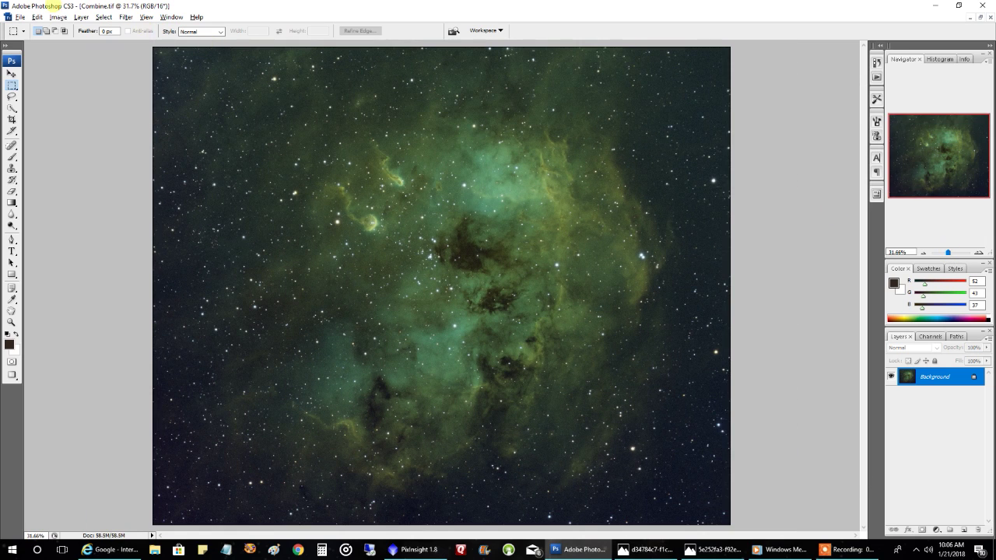
{"action": "left_click", "coordinate": [58, 16]}
{"action": "mouse_move", "coordinate": [104, 45]}
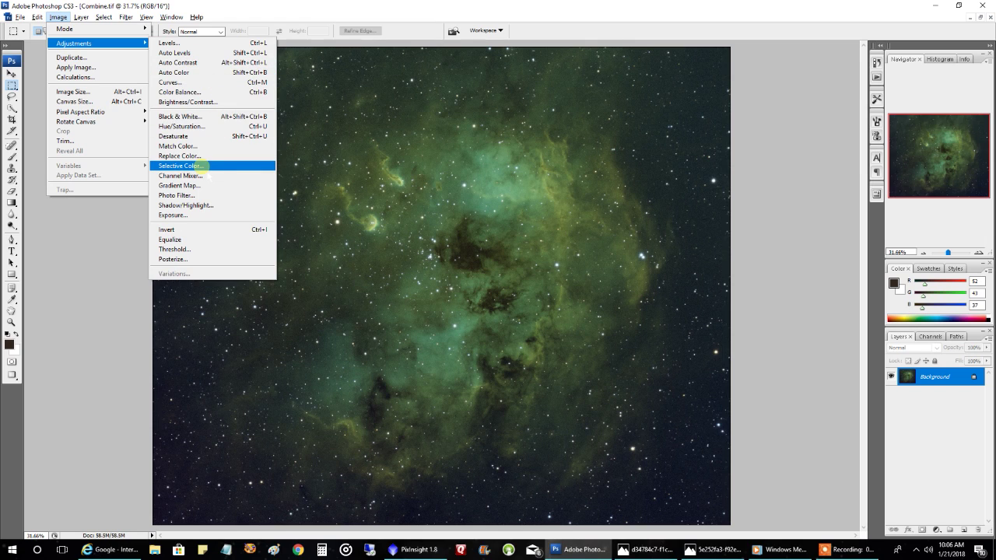
{"action": "left_click", "coordinate": [186, 166]}
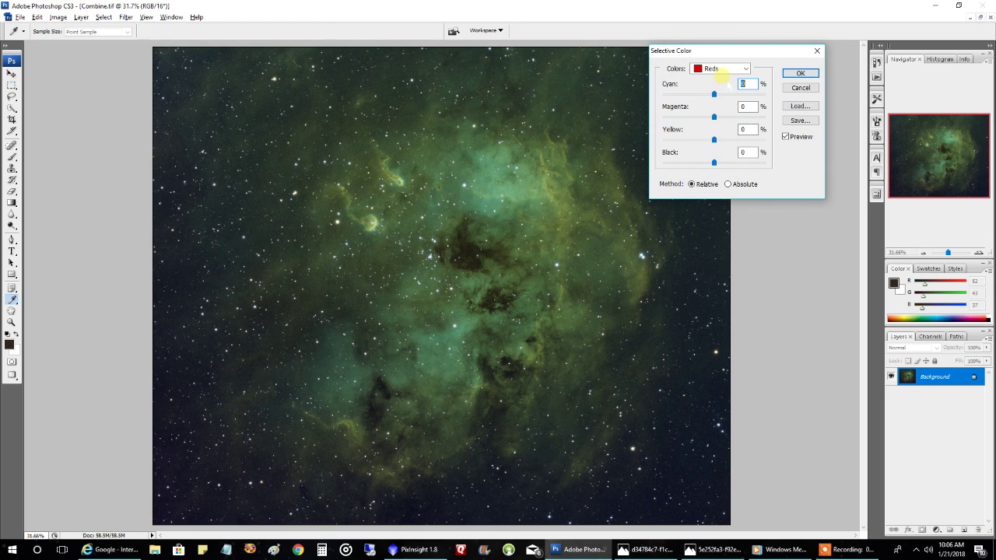
{"action": "left_click", "coordinate": [717, 68]}
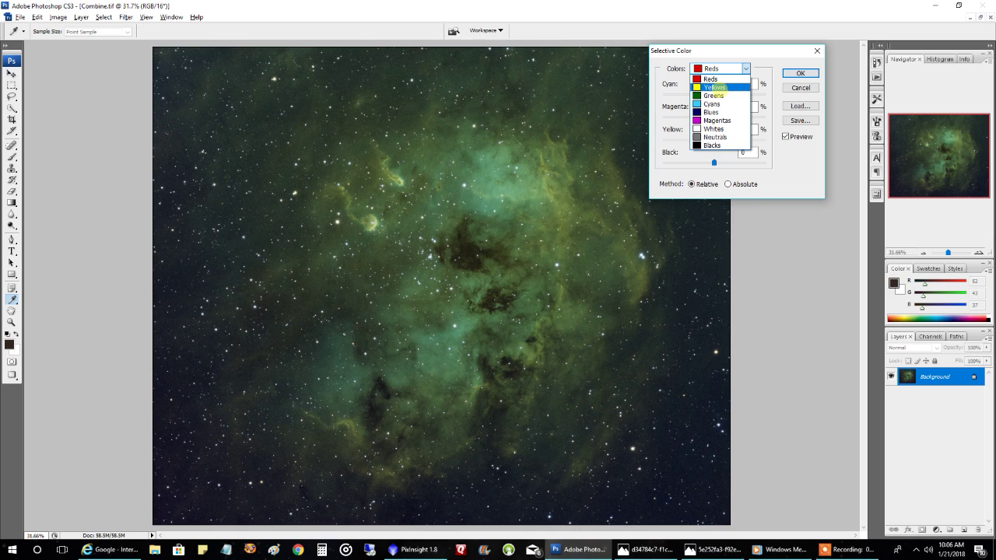
{"action": "left_click", "coordinate": [714, 88]}
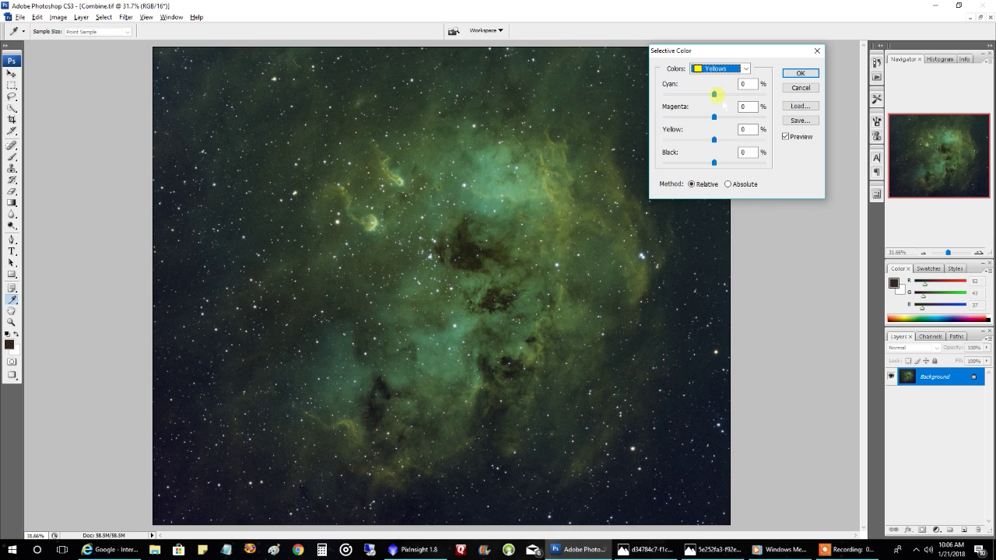
{"action": "left_click_drag", "start_coordinate": [713, 94], "coordinate": [667, 94]}
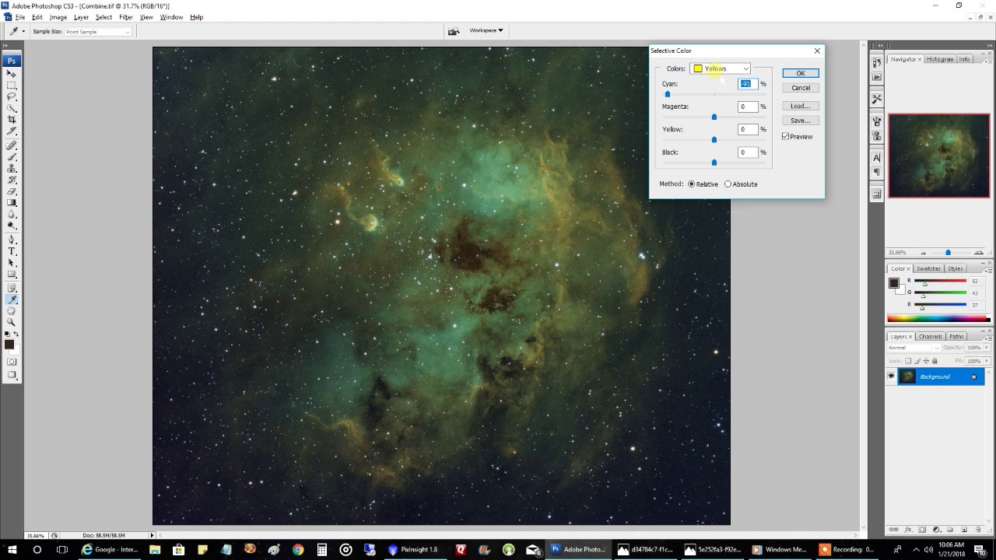
Try Cyan +52% and Magenta +85% for the Greens, discard the Selective Color adjustment, and return to PixInsight.
{"action": "left_click", "coordinate": [715, 71]}
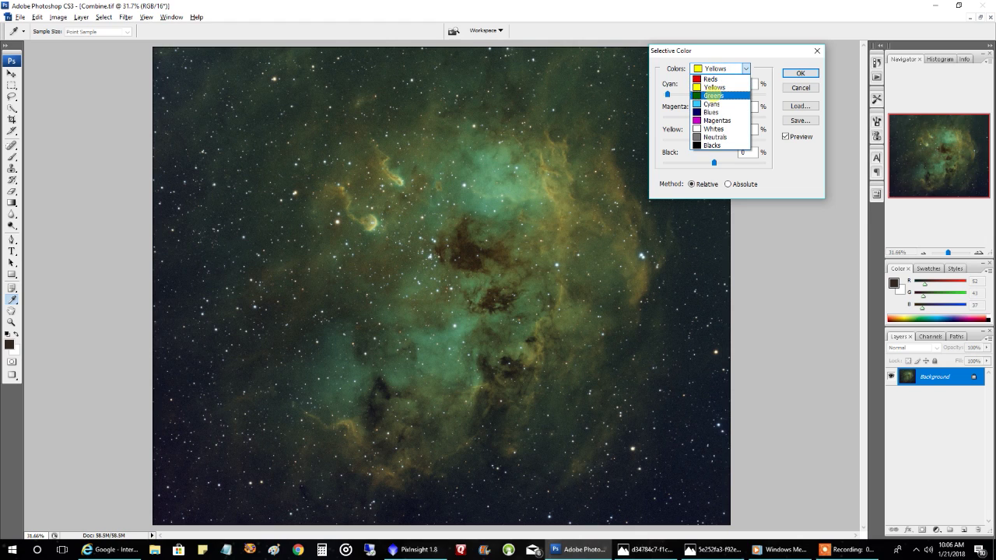
{"action": "left_click", "coordinate": [714, 94]}
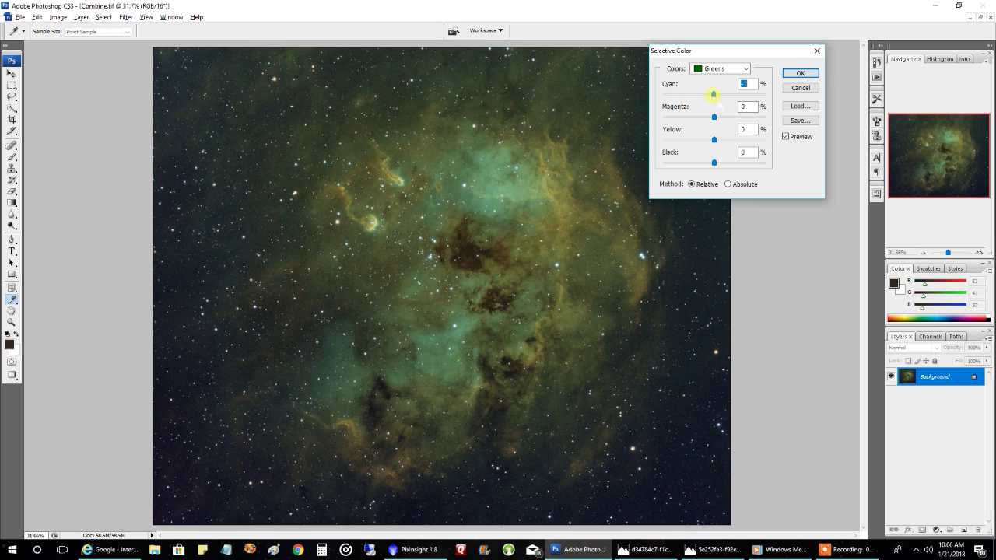
{"action": "left_click_drag", "start_coordinate": [714, 94], "coordinate": [757, 116]}
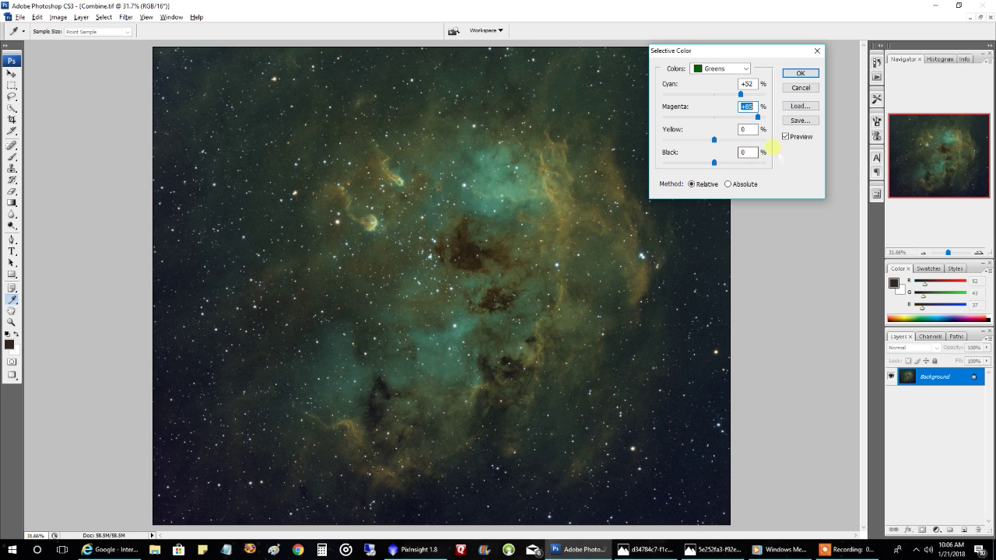
{"action": "left_click", "coordinate": [793, 74]}
{"action": "key", "text": "m"}
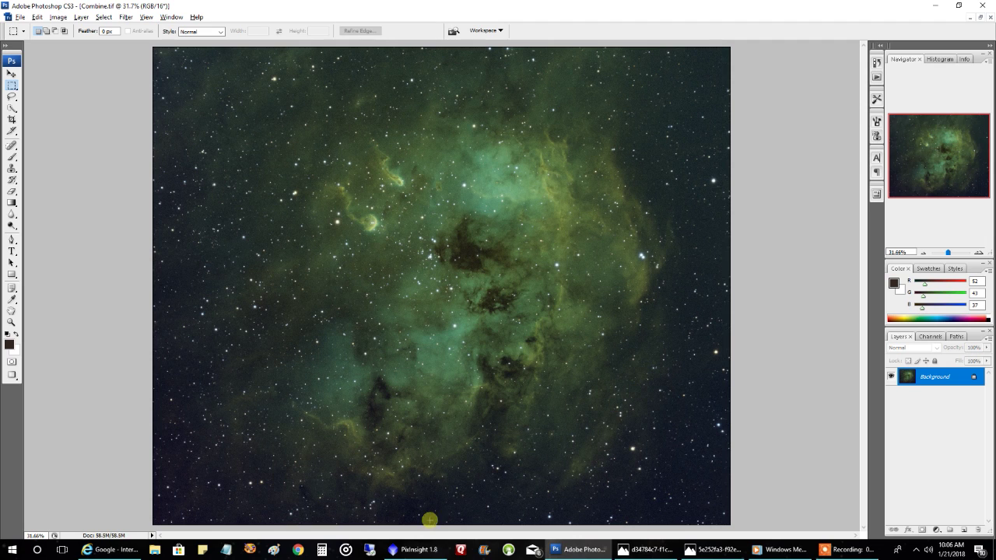
{"action": "left_click", "coordinate": [418, 549]}
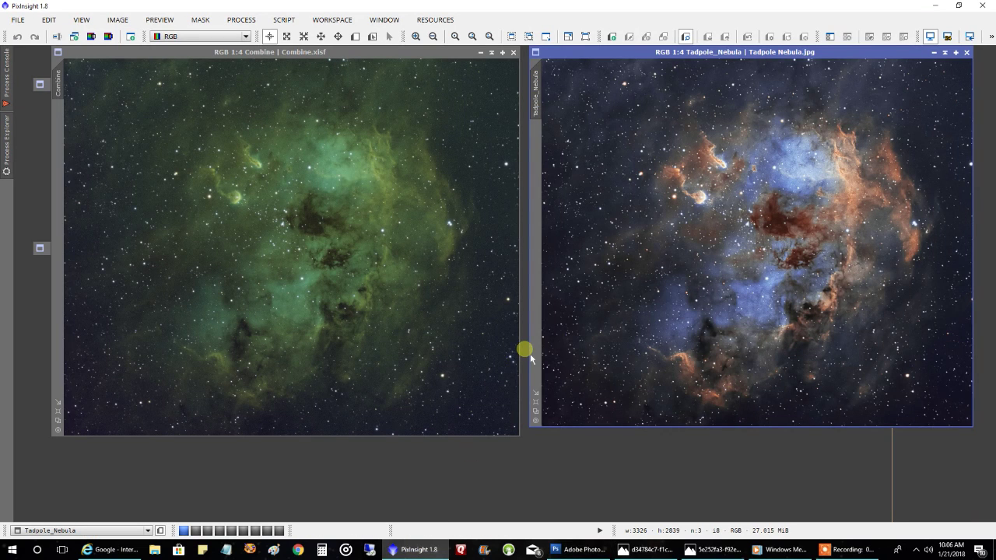